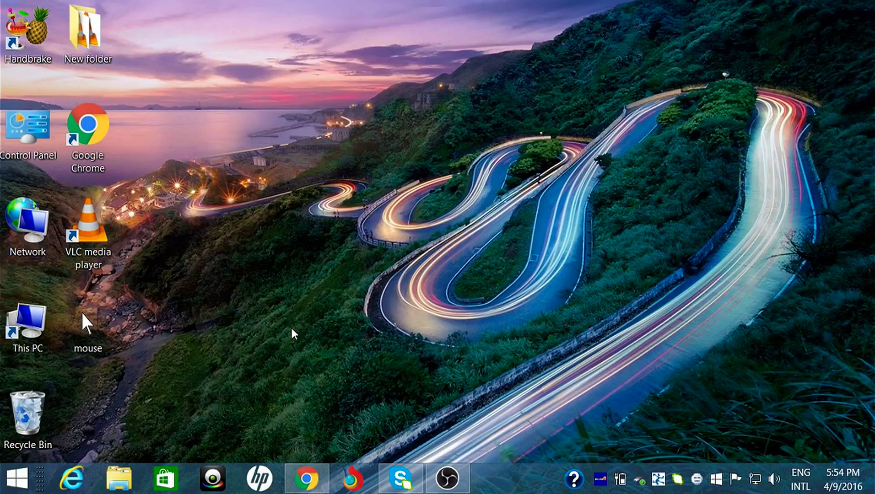
Change the screen resolution from 1366 × 768 to 1360 × 768 and keep the changes.
right_click(326, 298)
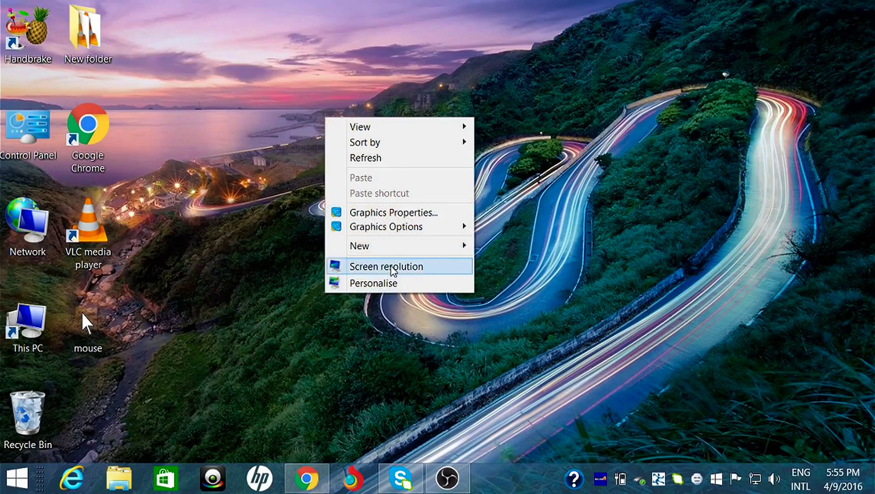
click(392, 270)
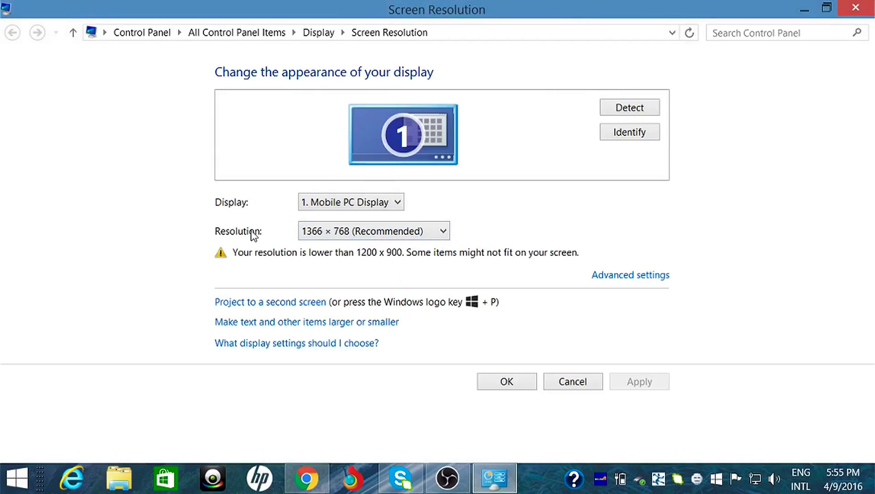
click(443, 232)
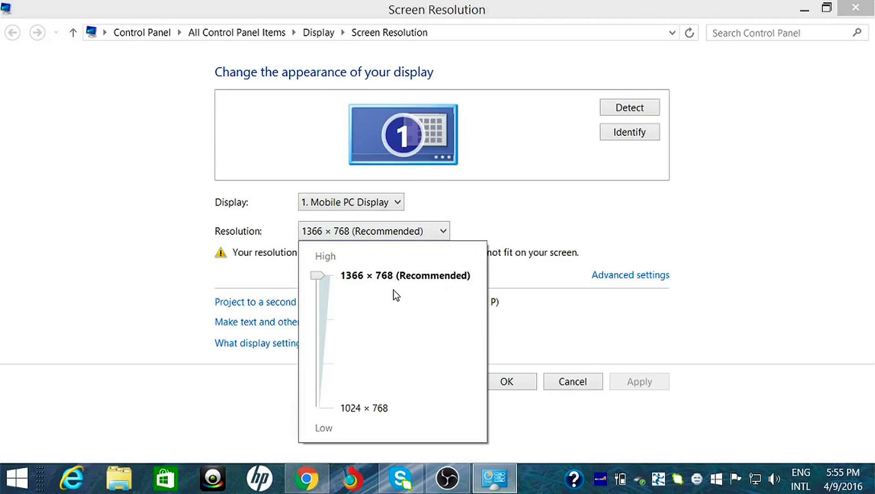
click(319, 322)
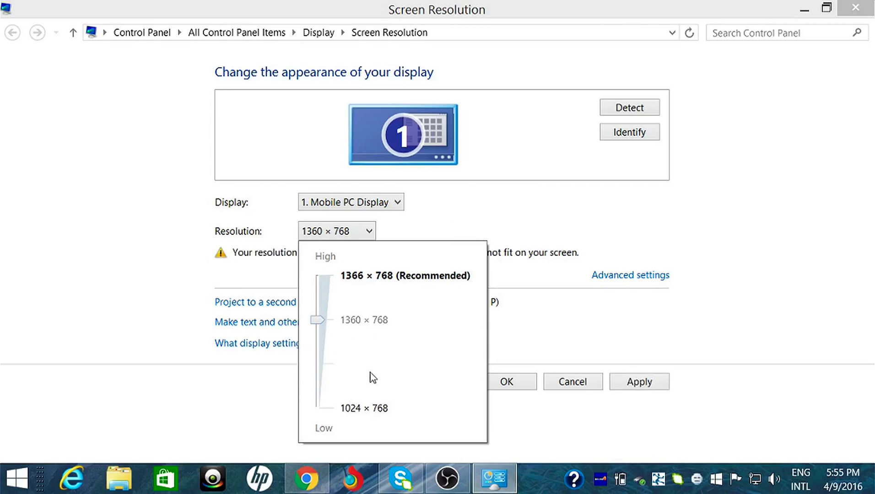
click(511, 384)
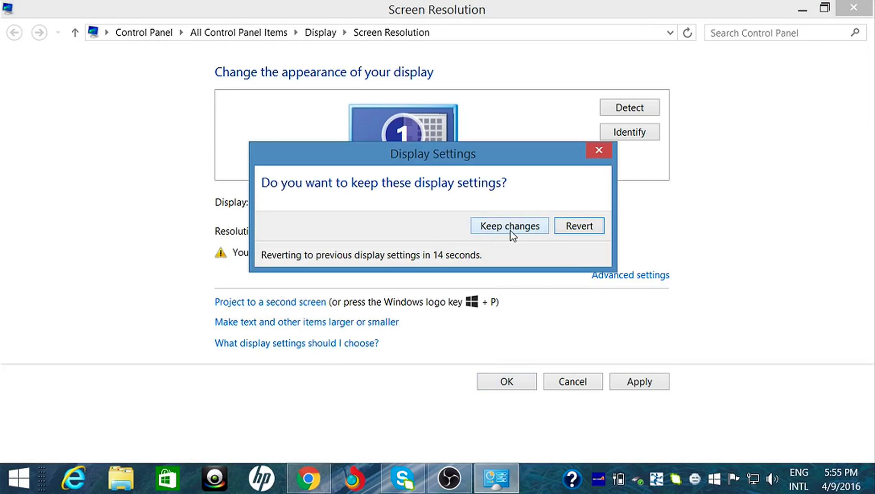
click(509, 231)
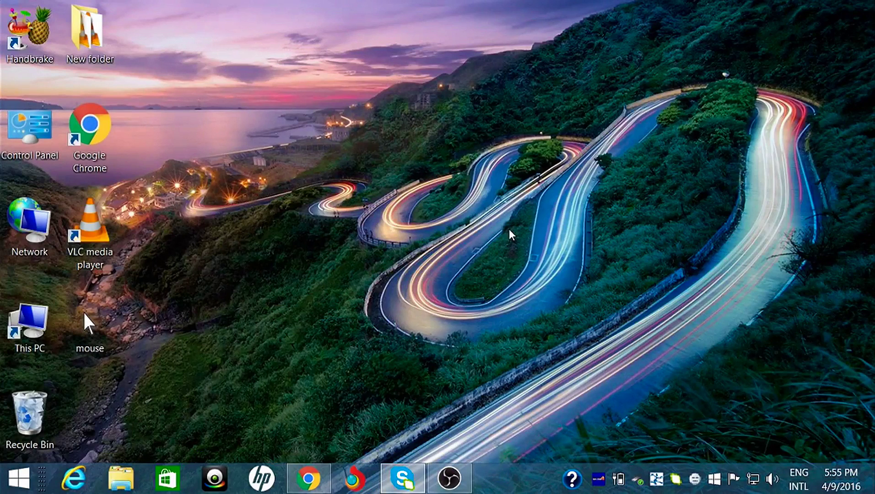
Search Google in Chrome for 'mouse pointer'.
click(309, 479)
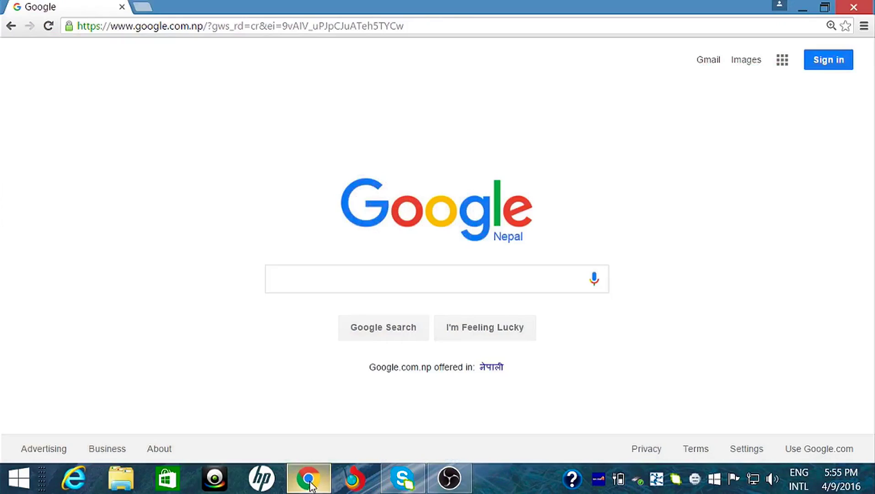
click(326, 278)
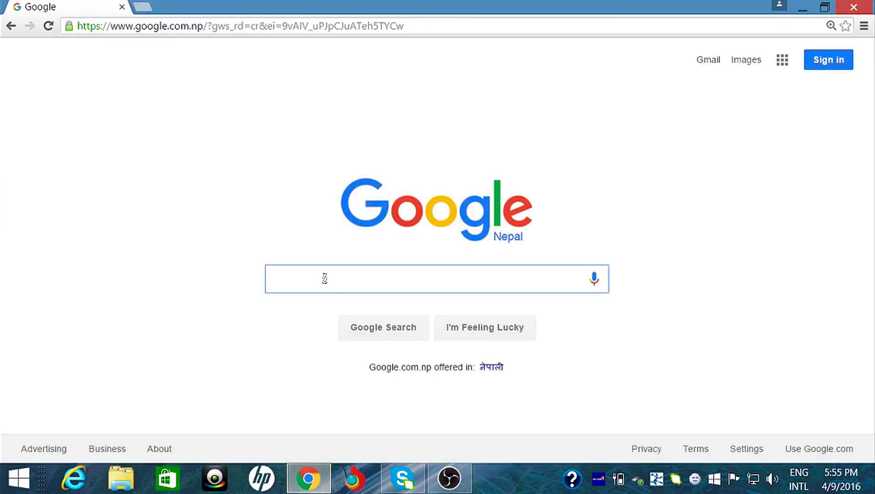
text(mouse)
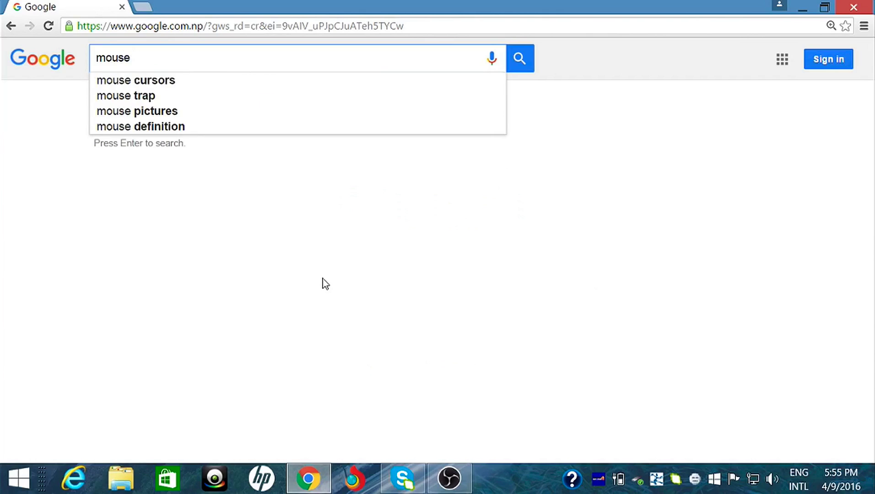
text( pointer)
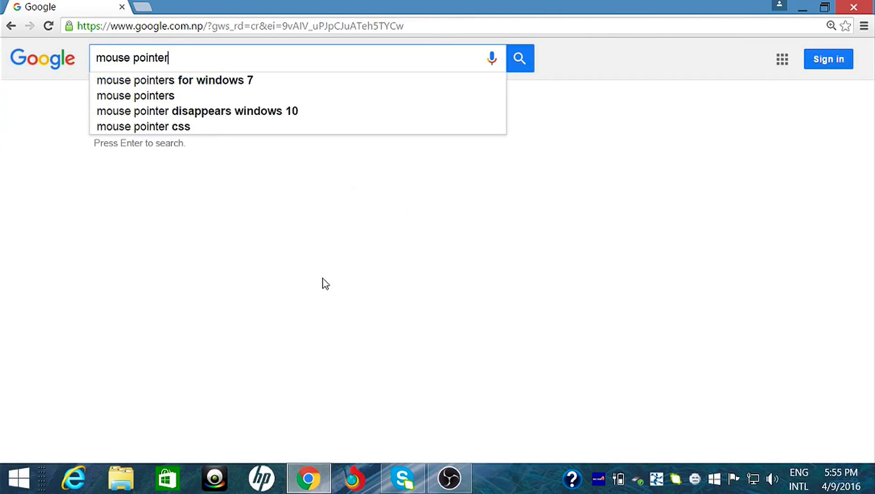
key(Return)
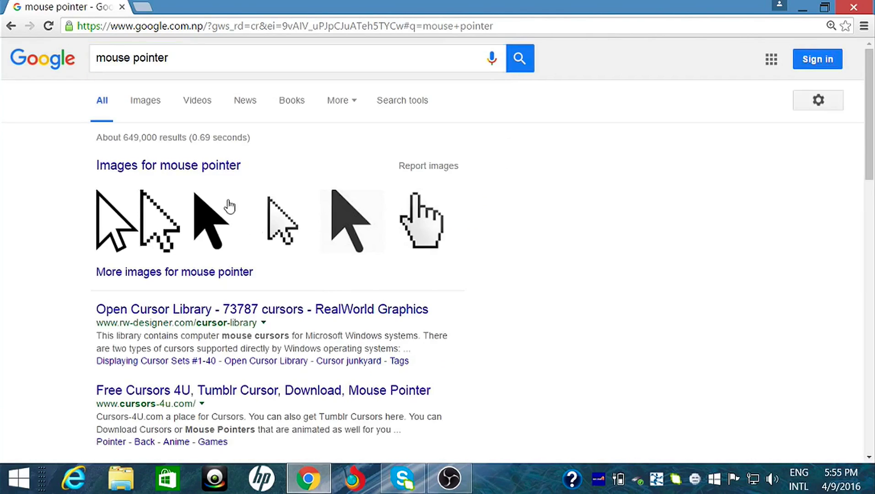
Browse the mouse pointer image results, then close the browser.
click(144, 105)
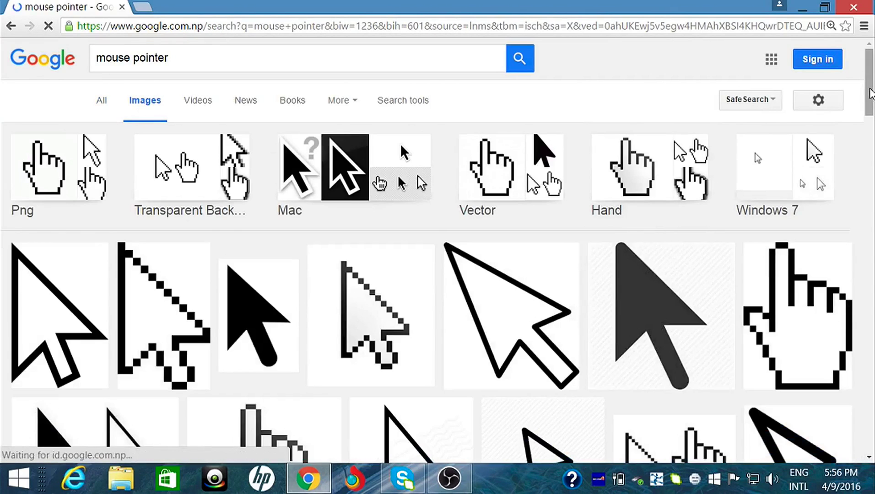
mouse_move(871, 94)
mouse_down()
mouse_move(872, 140)
mouse_move(872, 118)
mouse_up()
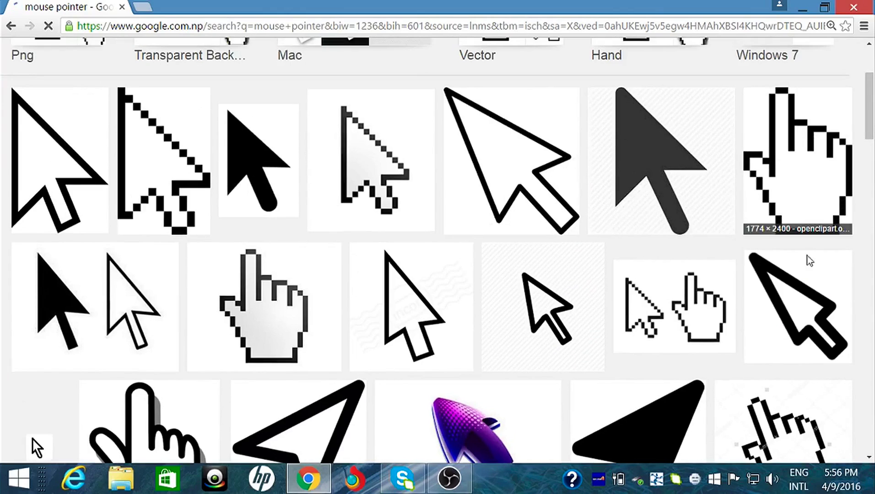
scroll(870, 138, down, 3)
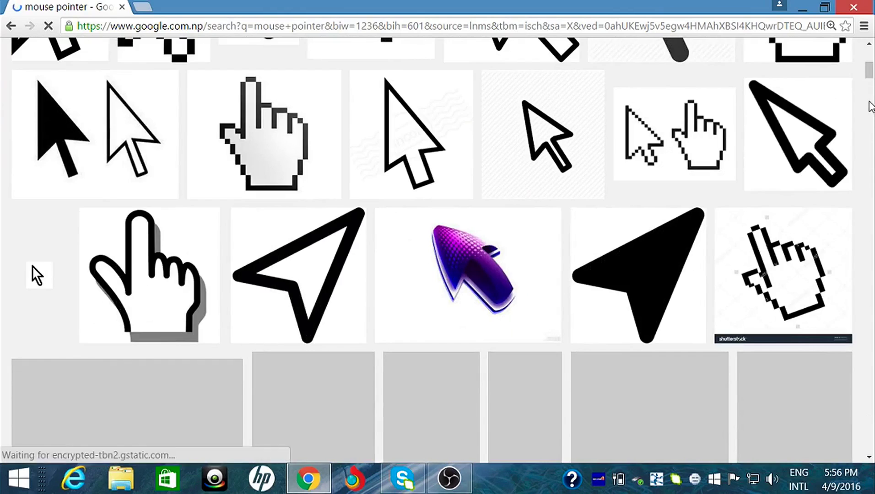
scroll(872, 105, down, 5)
drag(872, 90, 872, 82)
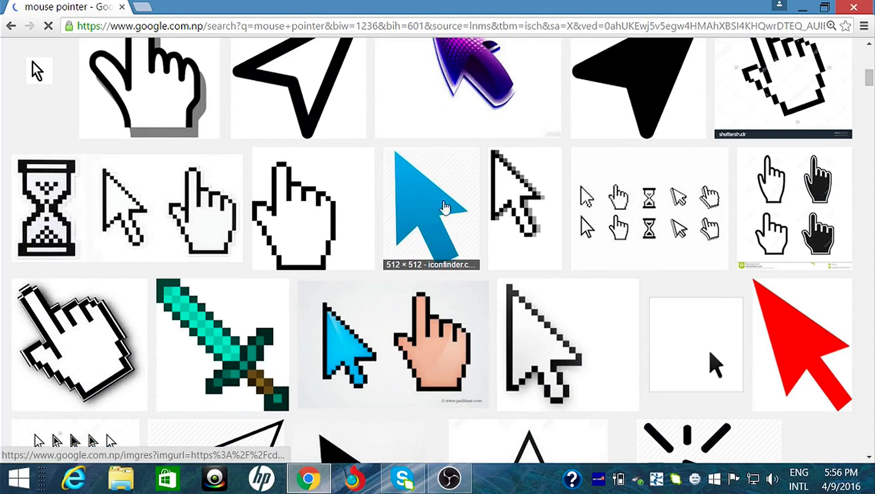
drag(872, 75, 869, 54)
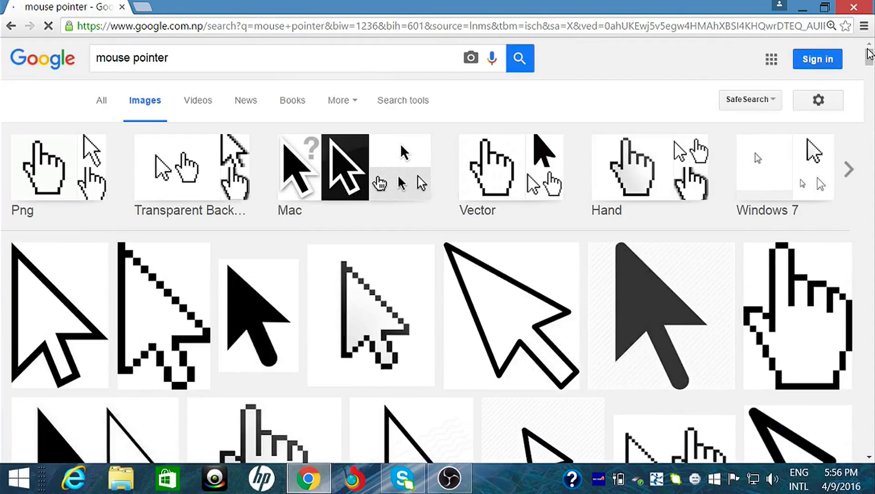
click(855, 8)
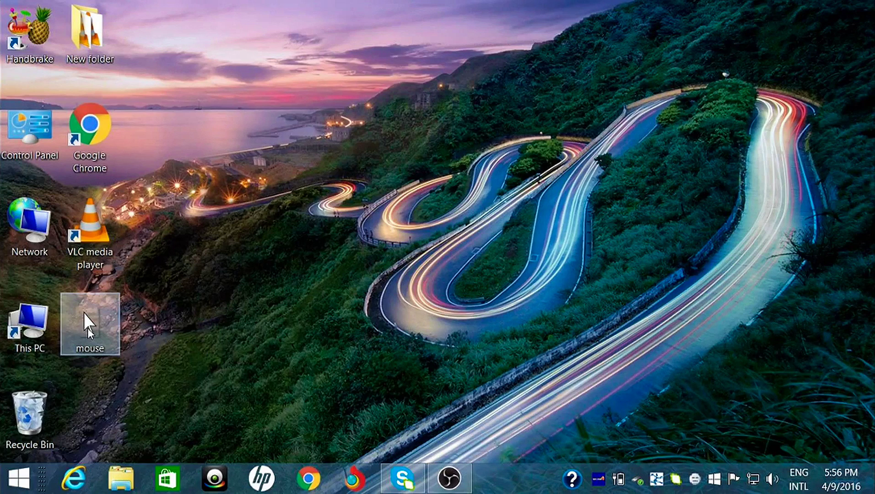
Cut the 'mouse' image file from the desktop.
right_click(87, 329)
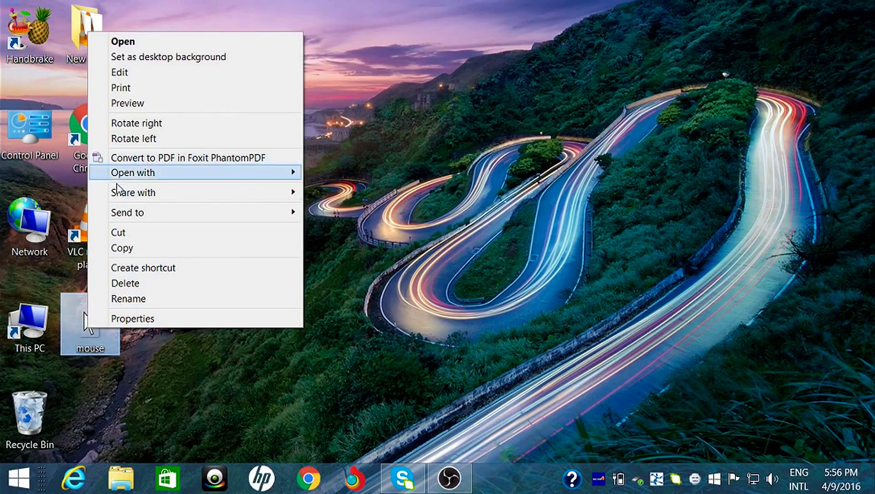
click(175, 232)
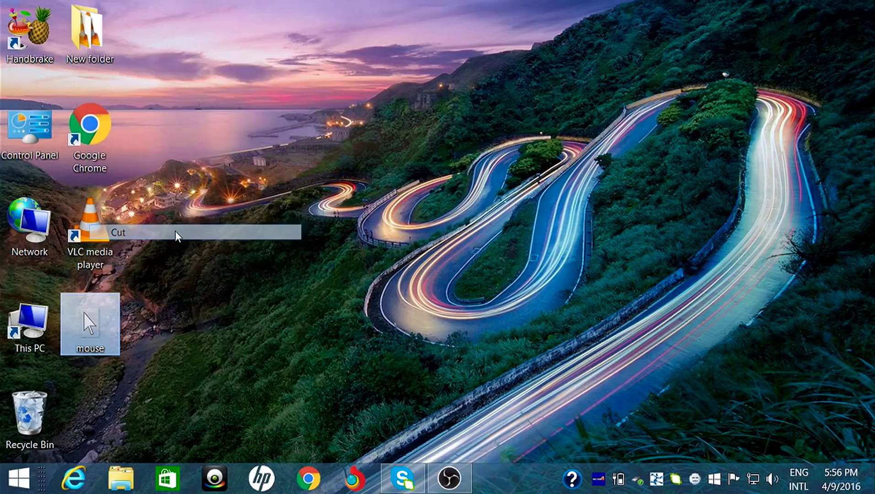
Paste the mouse image into This PC's Pictures folder and close the Explorer window.
double_click(46, 339)
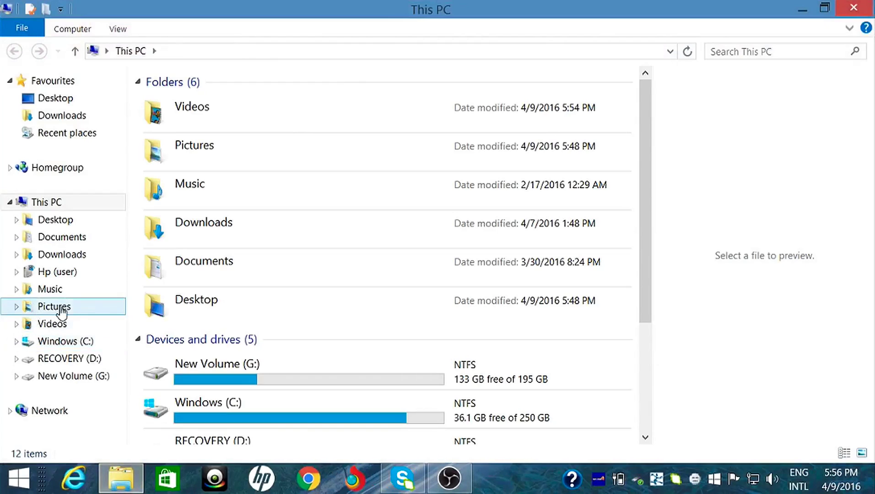
click(70, 307)
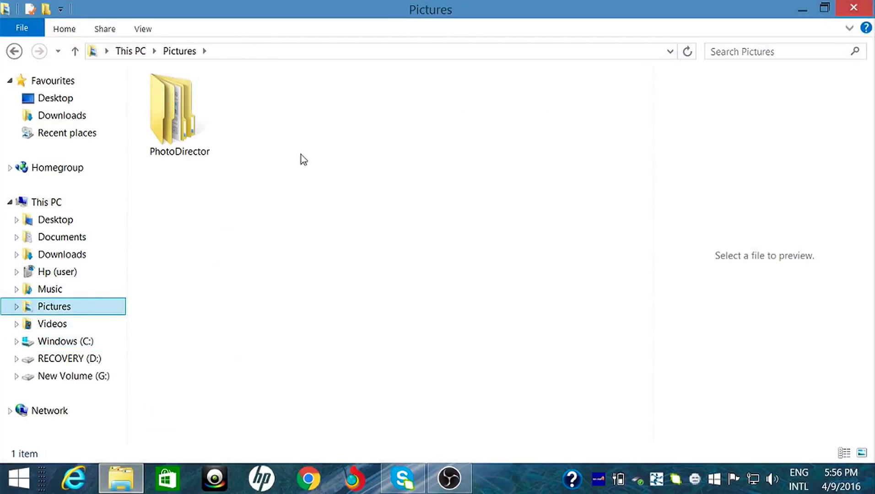
right_click(337, 132)
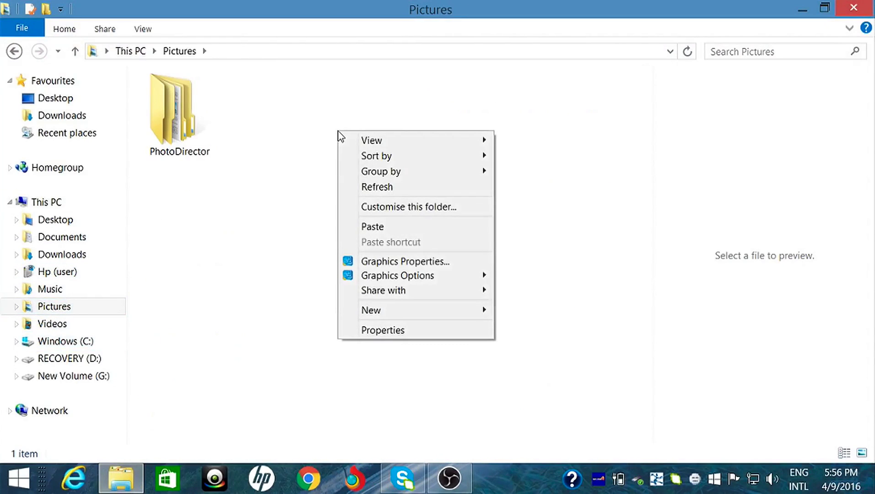
click(391, 227)
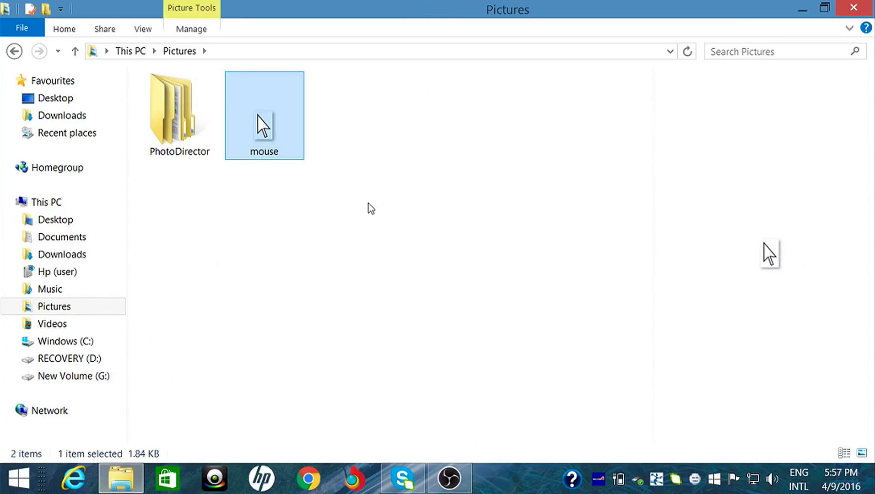
click(497, 141)
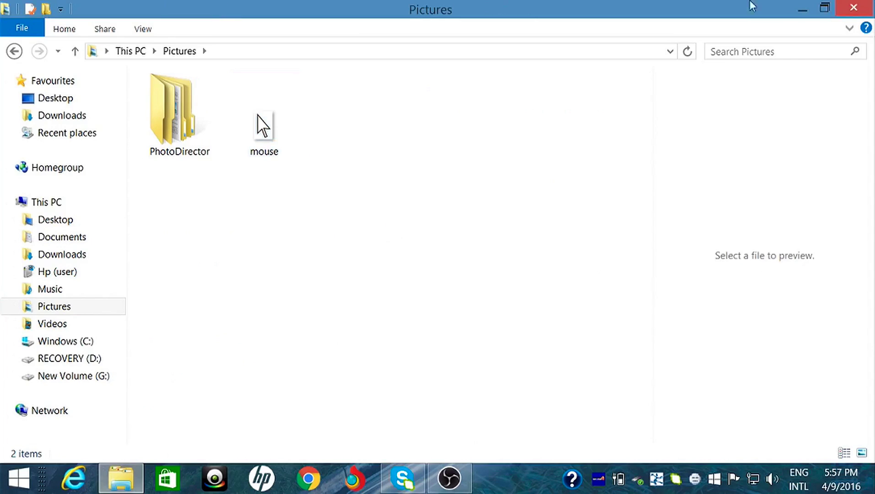
click(864, 9)
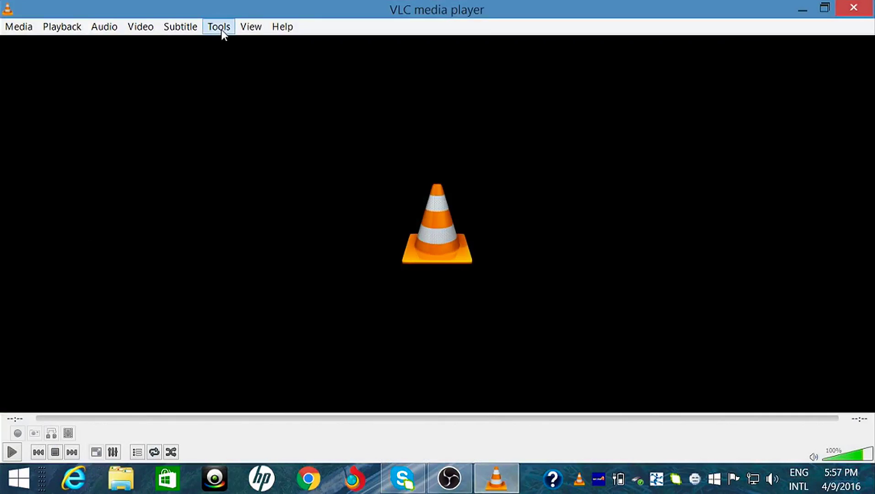
Open VLC Preferences showing all settings and expand Input / Codecs › Access modules.
click(222, 29)
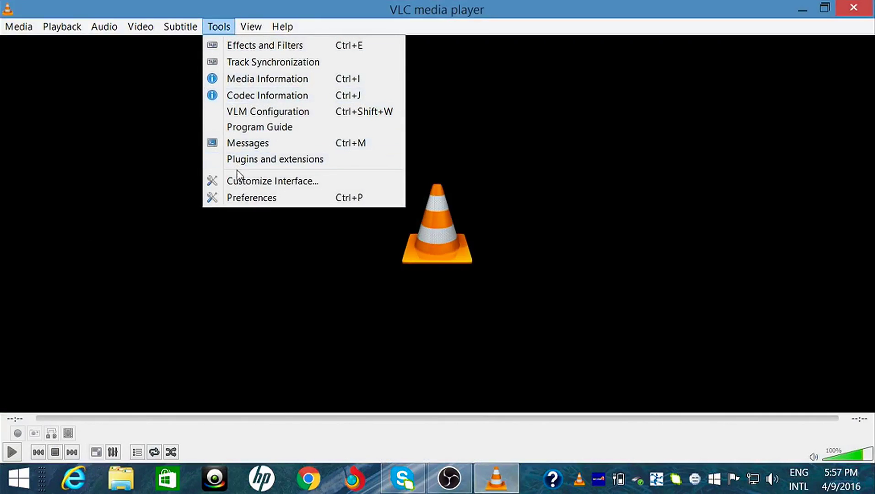
click(282, 201)
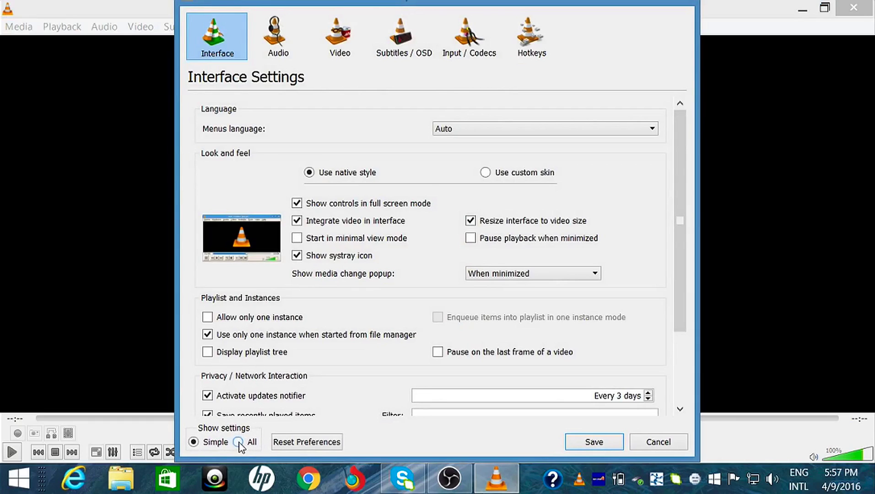
click(238, 442)
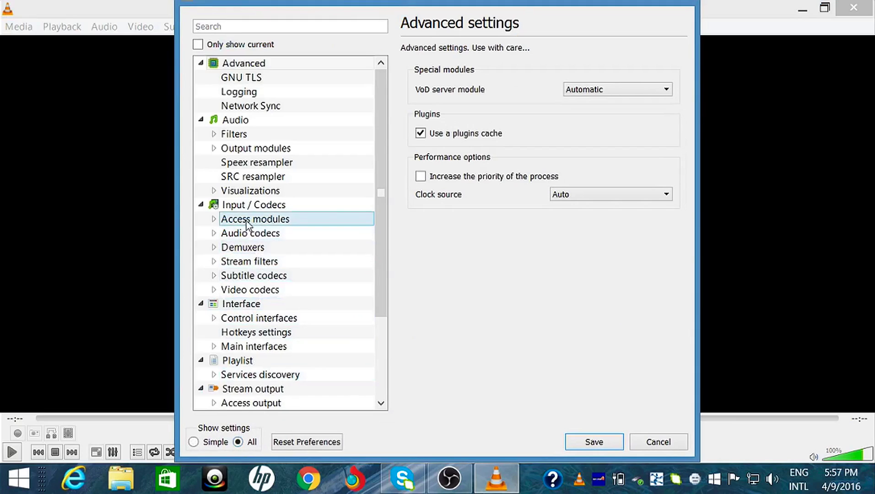
double_click(282, 223)
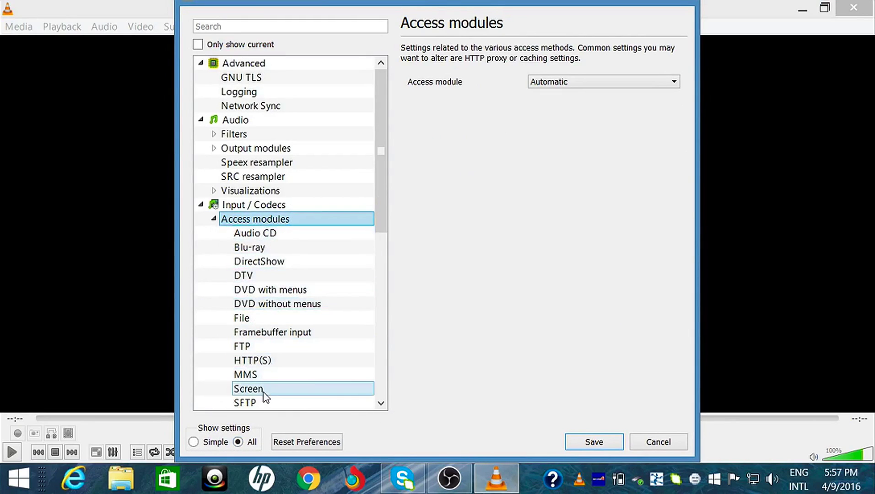
In Screen input, enable Follow the mouse, use Pictures\mouse.png as pointer image, and save.
click(266, 392)
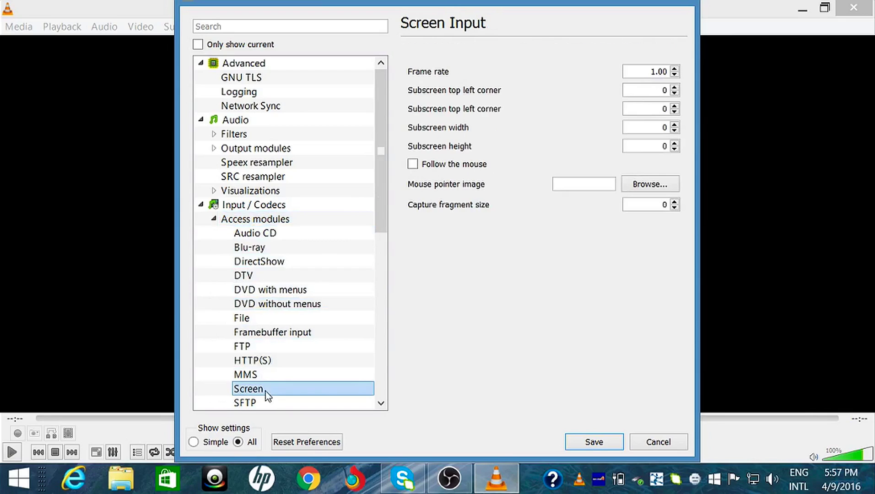
click(413, 164)
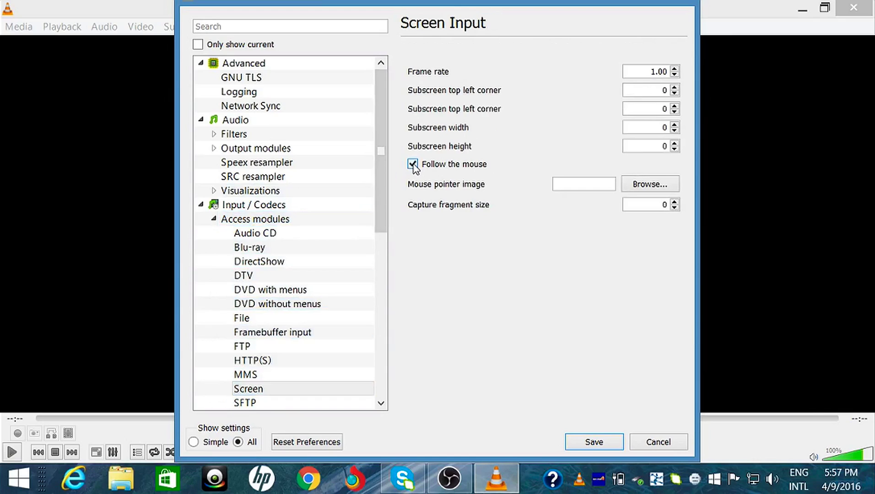
click(649, 187)
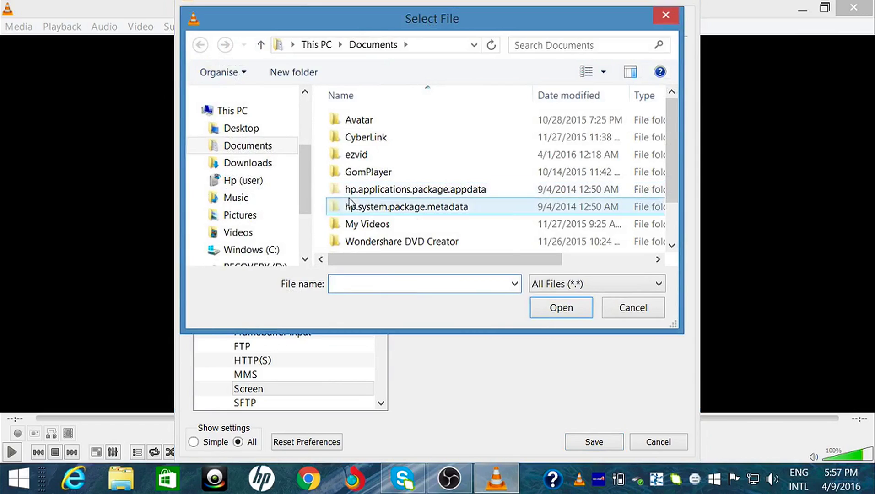
click(237, 219)
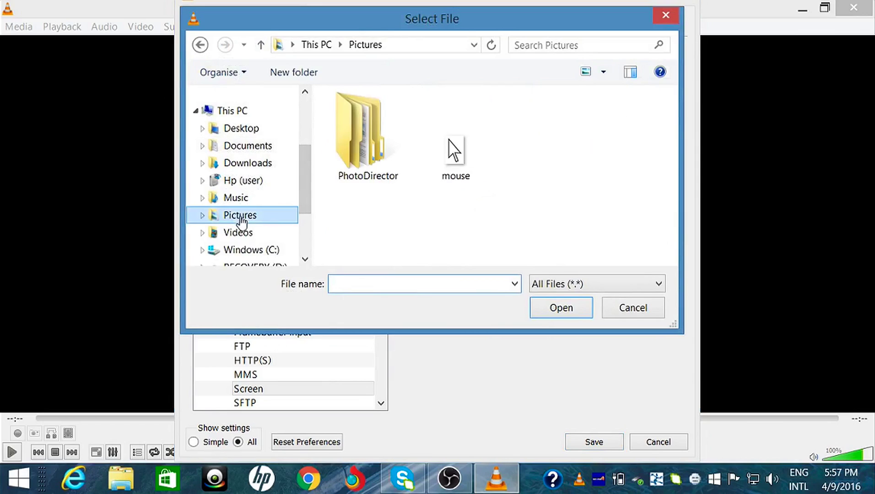
click(473, 148)
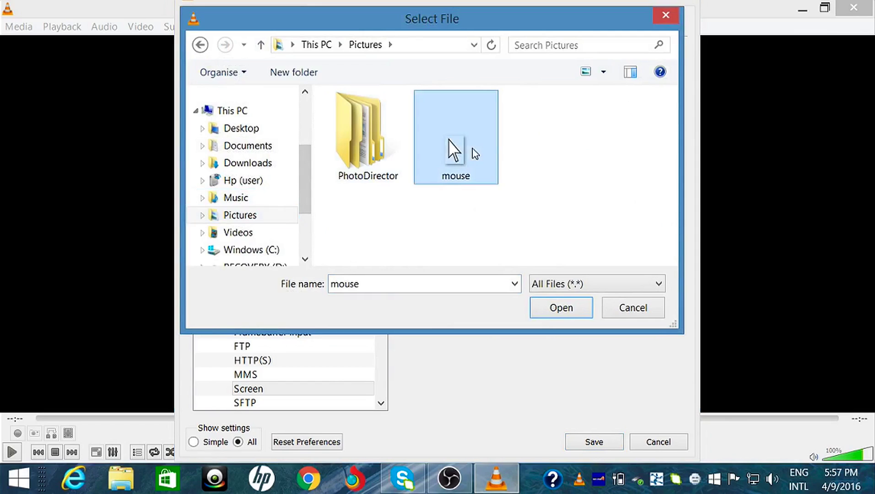
click(563, 305)
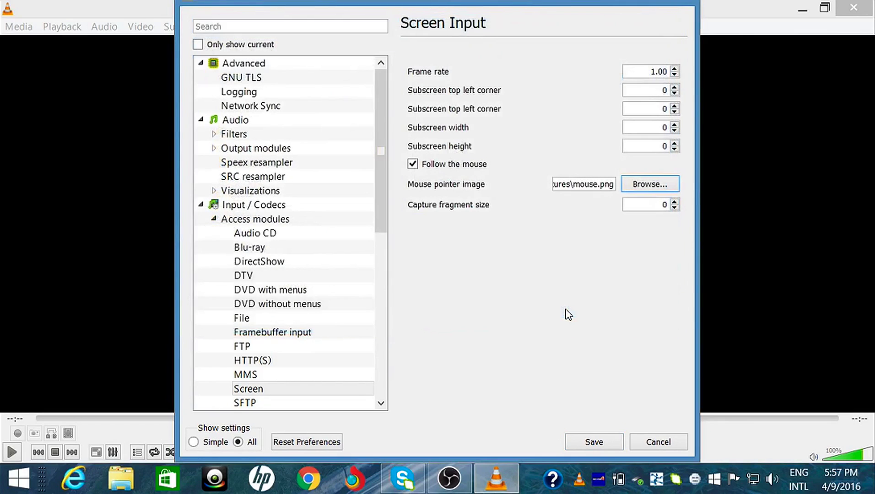
click(598, 443)
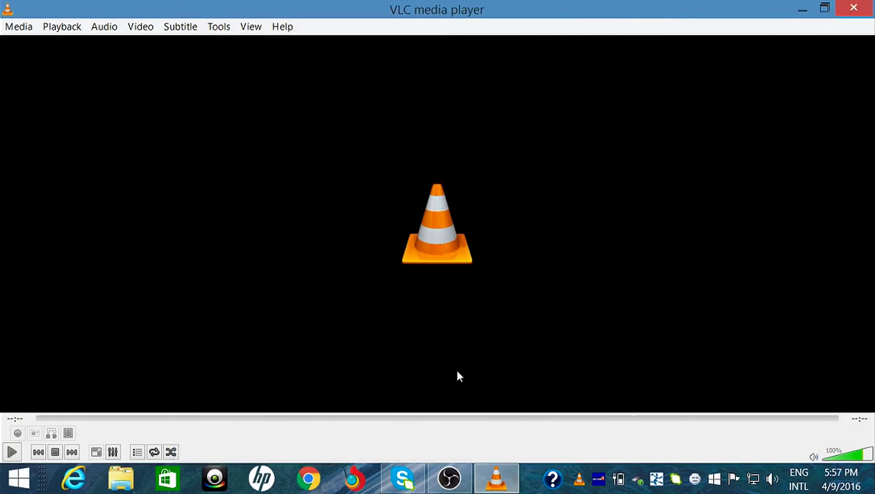
Set the Convert / Save capture device mode to Desktop.
click(14, 29)
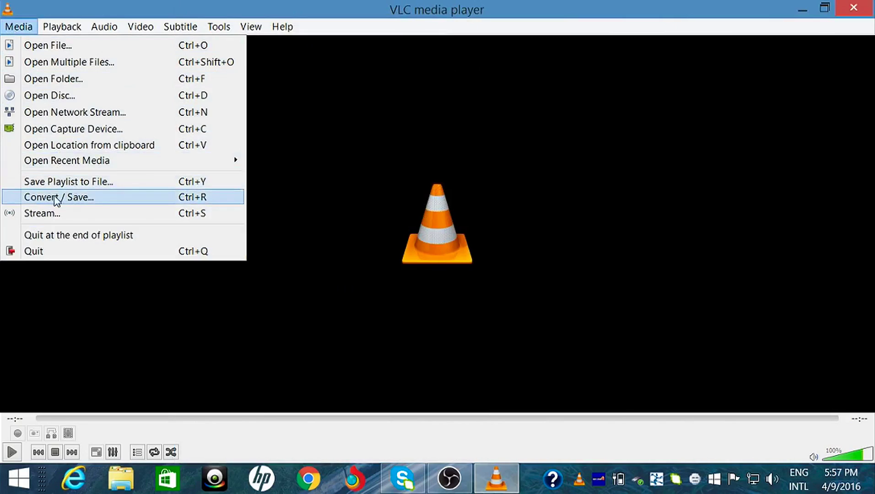
click(73, 200)
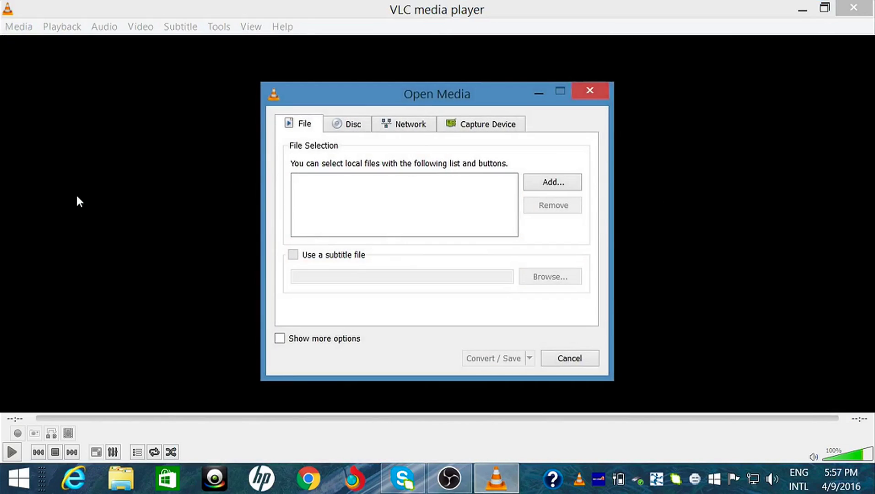
click(486, 126)
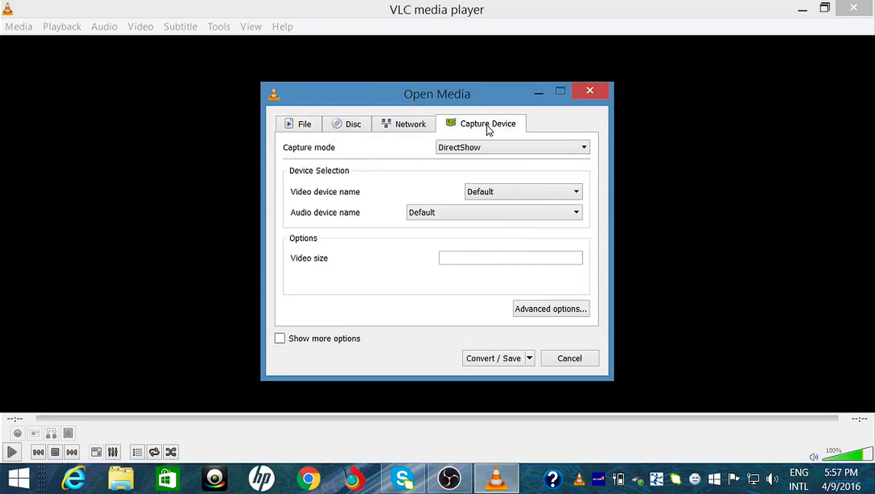
click(526, 155)
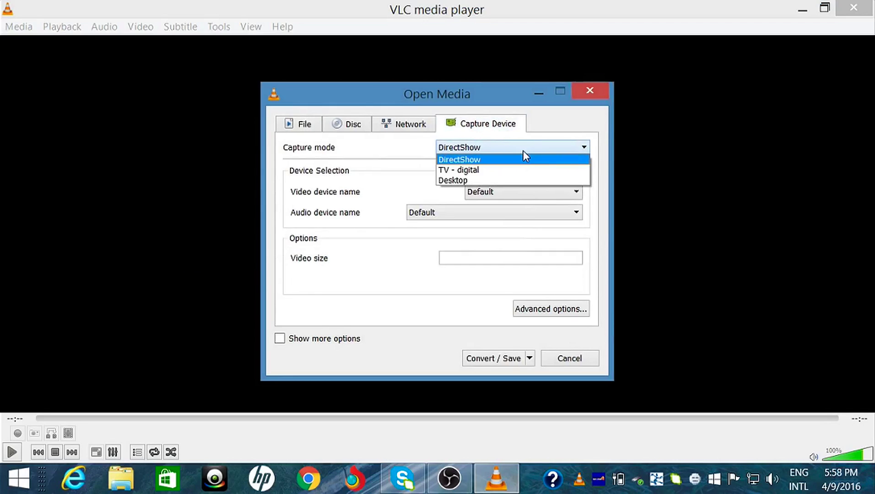
click(450, 181)
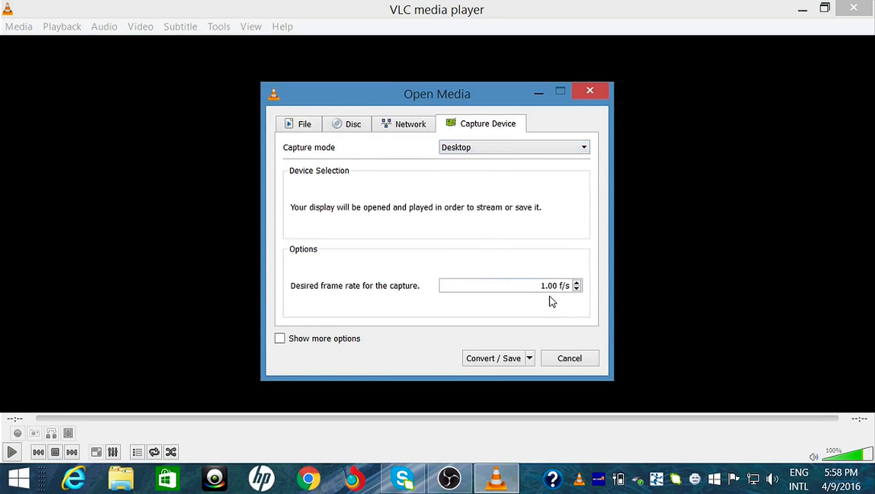
Set the capture frame rate to 20 f/s and start playing the desktop capture.
double_click(544, 285)
text(20)
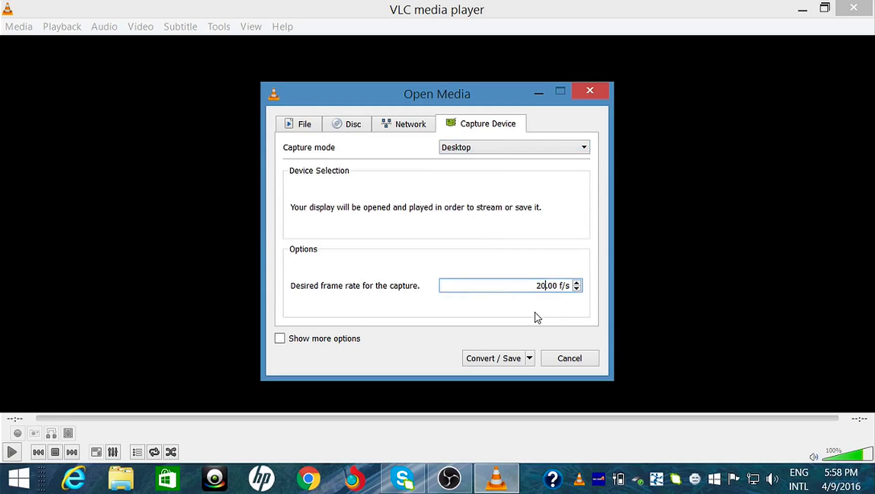
click(529, 359)
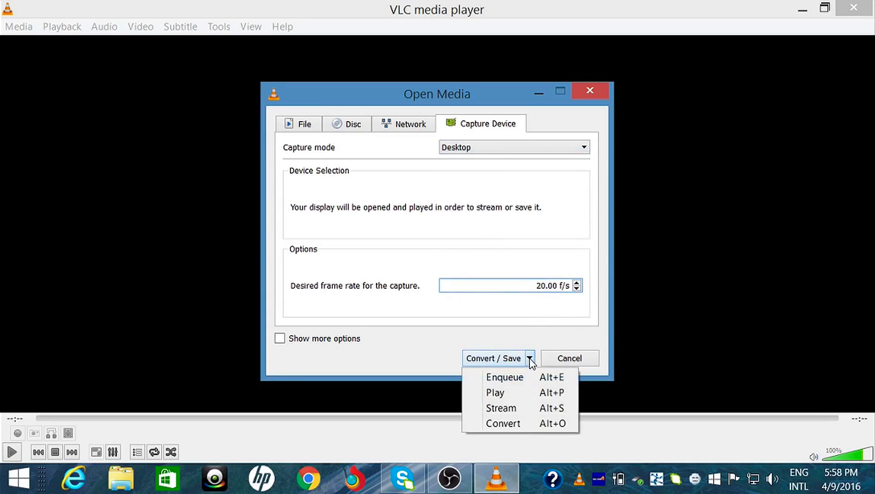
click(500, 396)
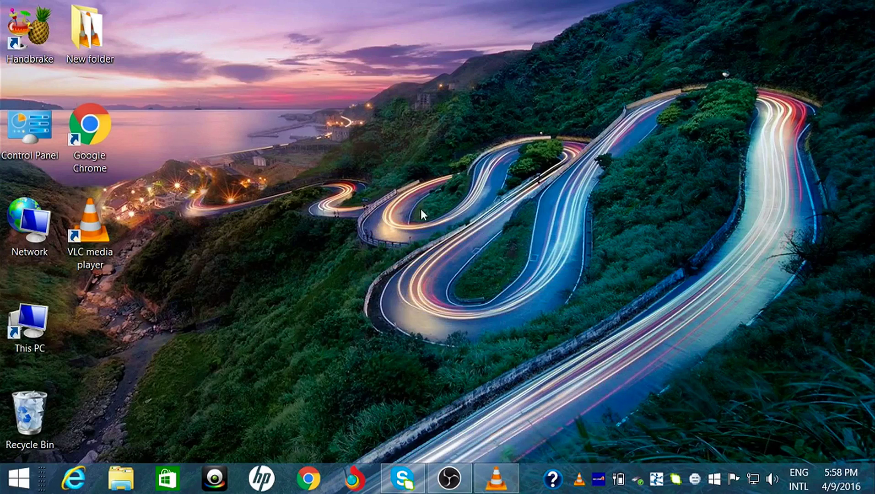
Open the Control Panel from its desktop icon and close it again.
double_click(30, 131)
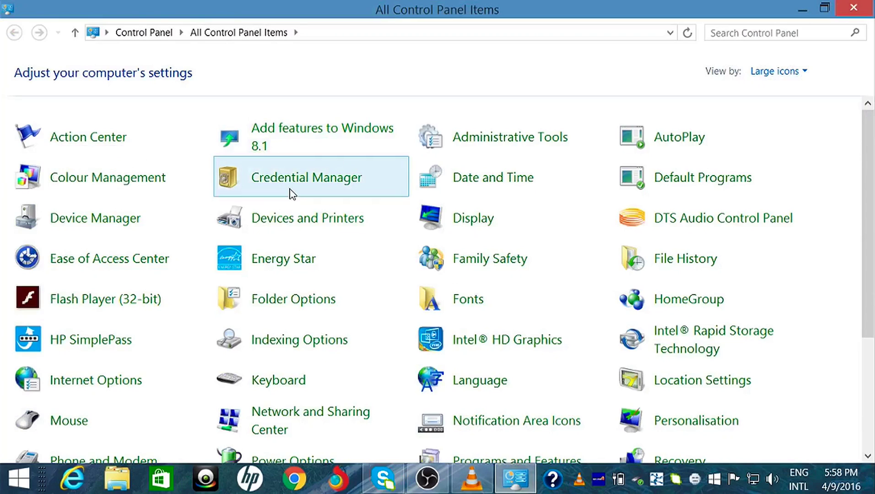
click(862, 14)
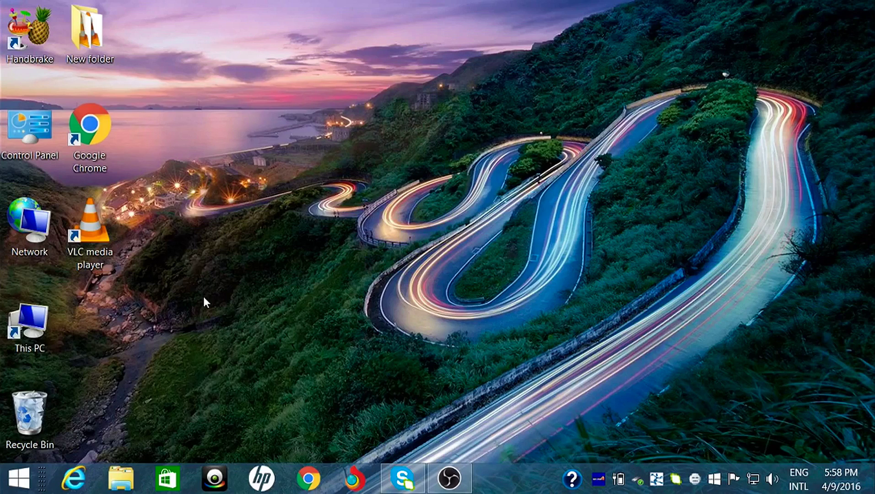
double_click(48, 312)
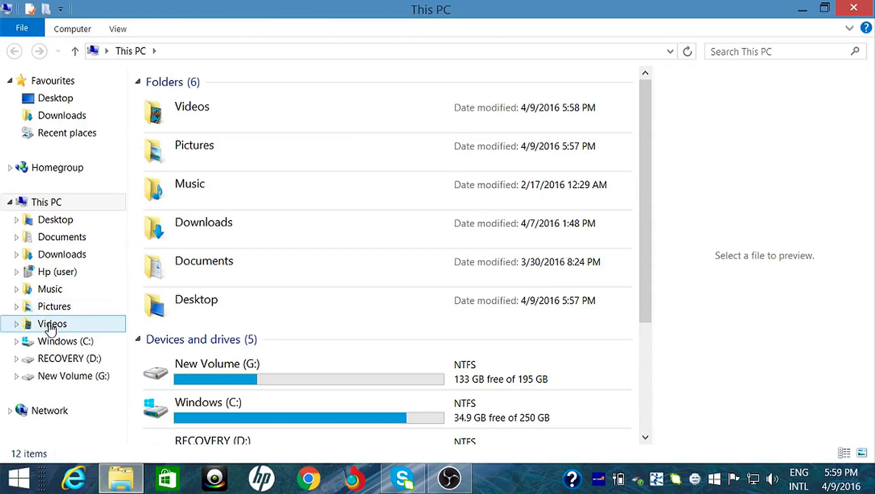
click(51, 325)
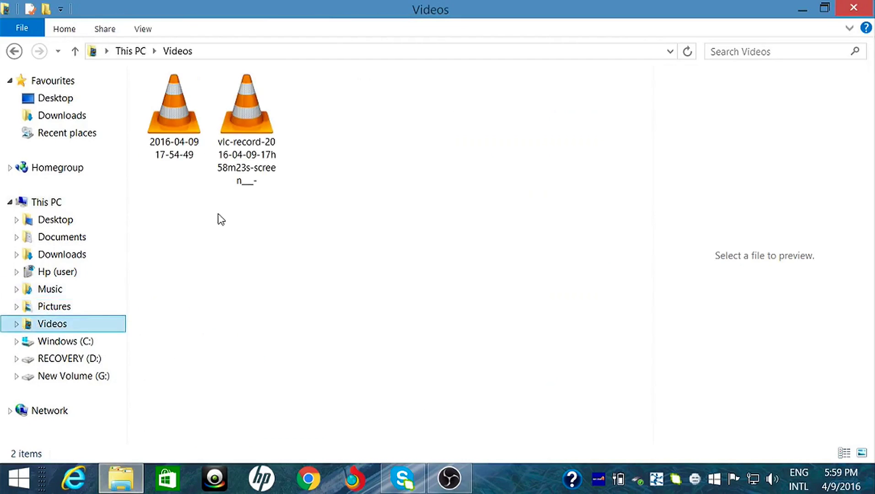
click(246, 161)
double_click(244, 141)
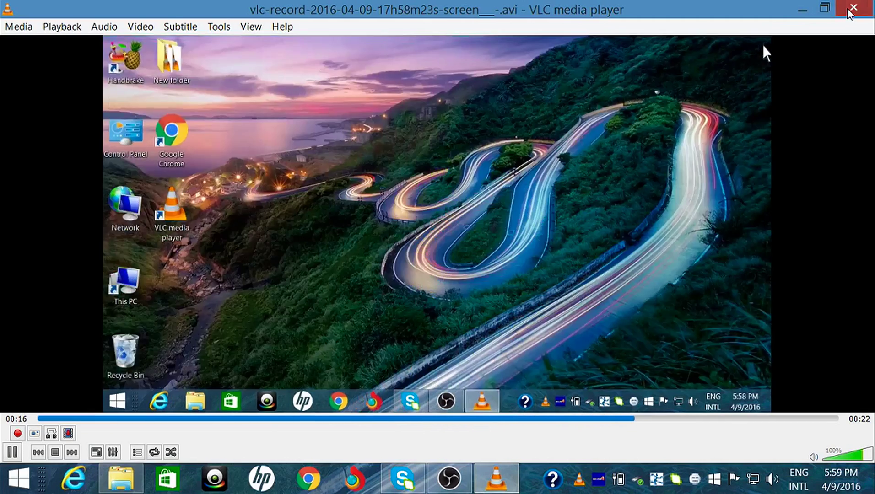
click(850, 9)
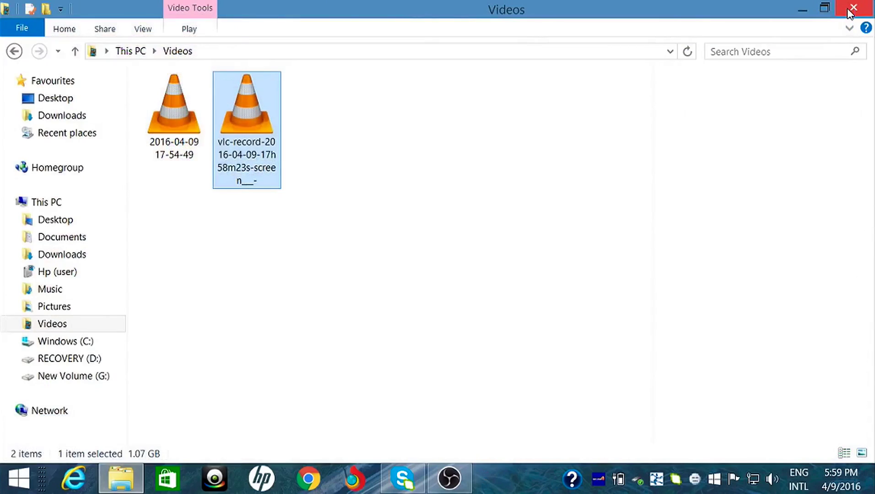
click(849, 10)
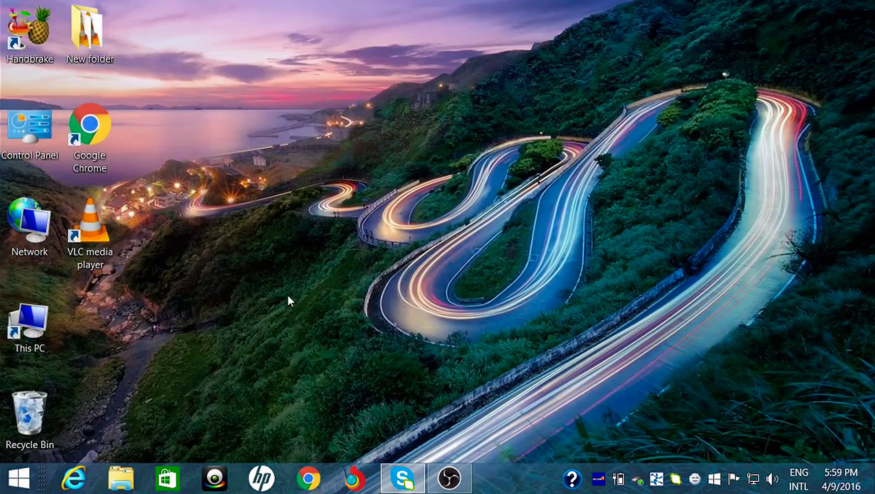